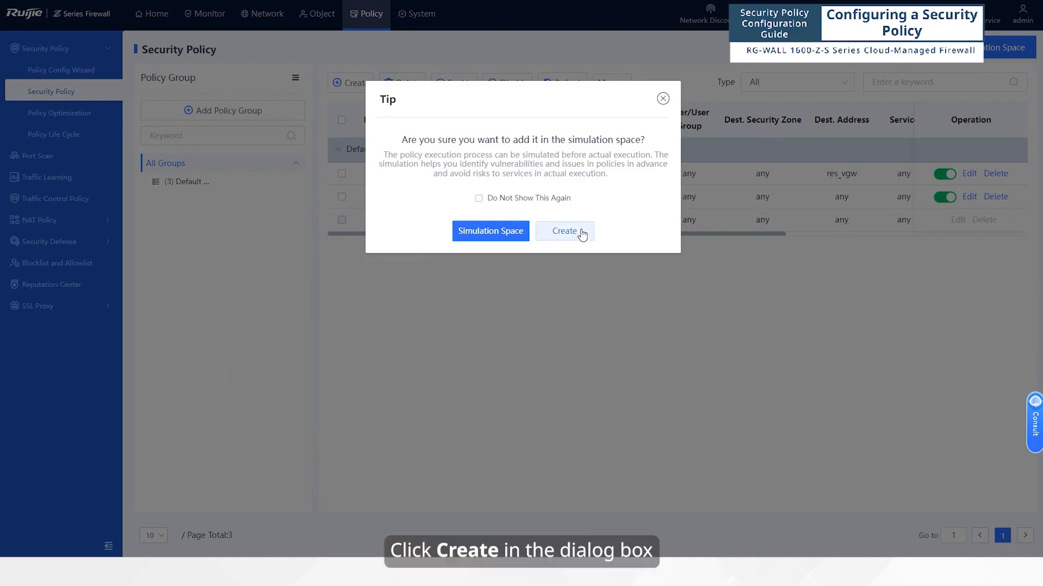
Start creating a security policy directly, without the simulation space, and name it allow_trust_to_untrust.
click(582, 234)
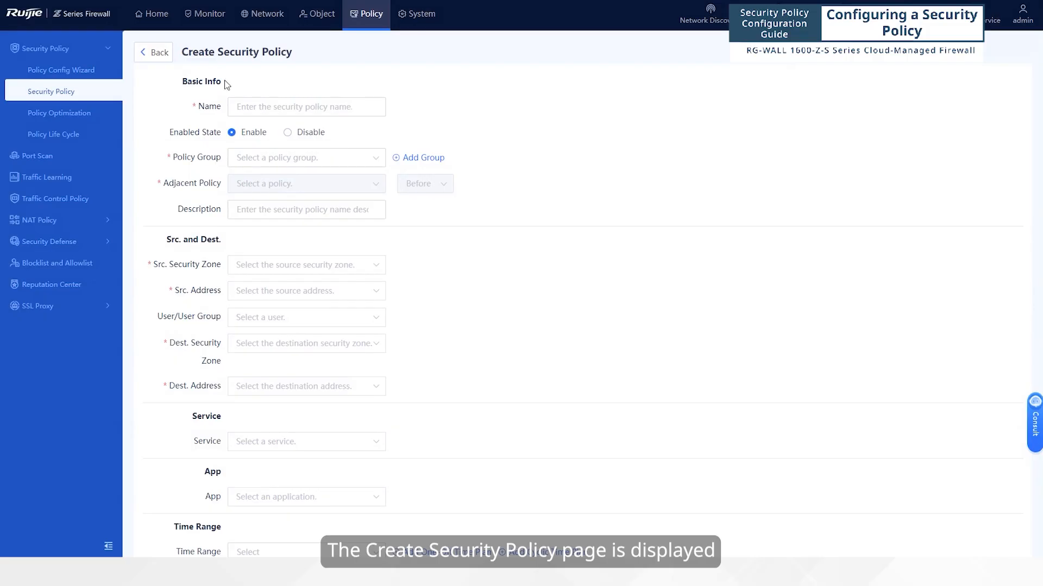
click(303, 103)
text(a)
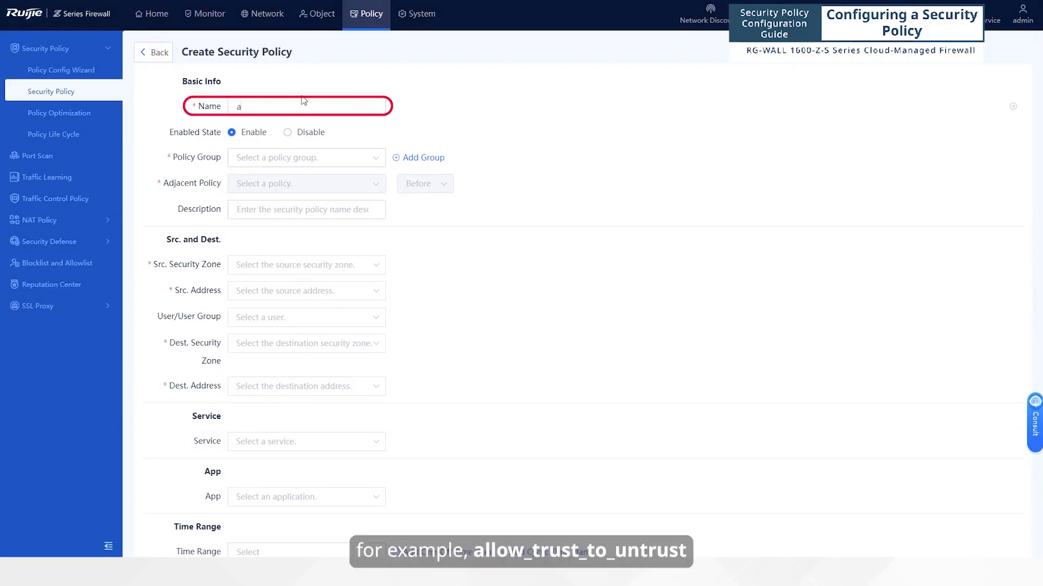
text(llow_trust_to)
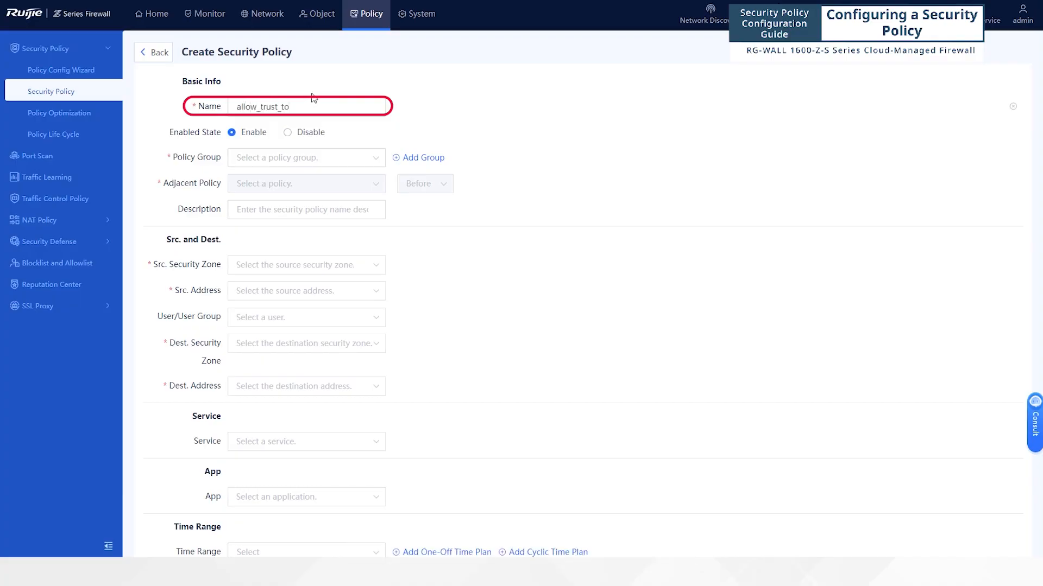
text(_untrust)
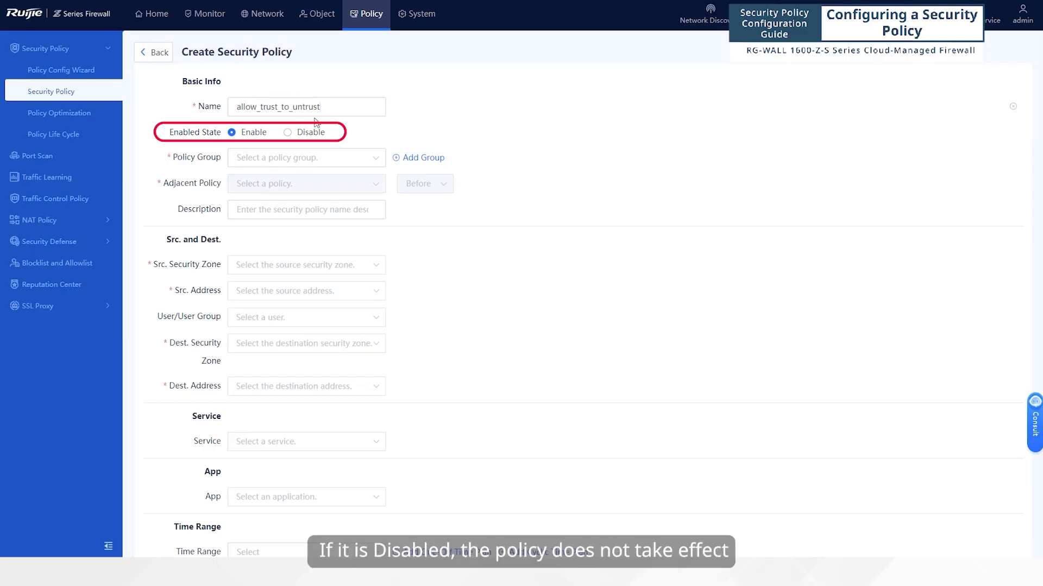
Assign the policy to Default Policy Group and position it before the allow_all policy.
click(296, 158)
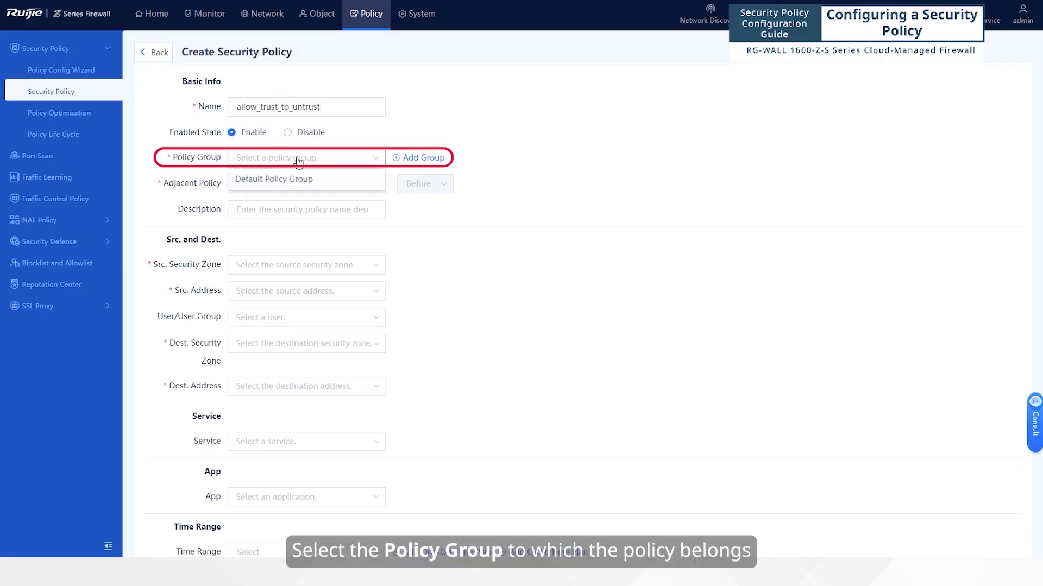
click(305, 177)
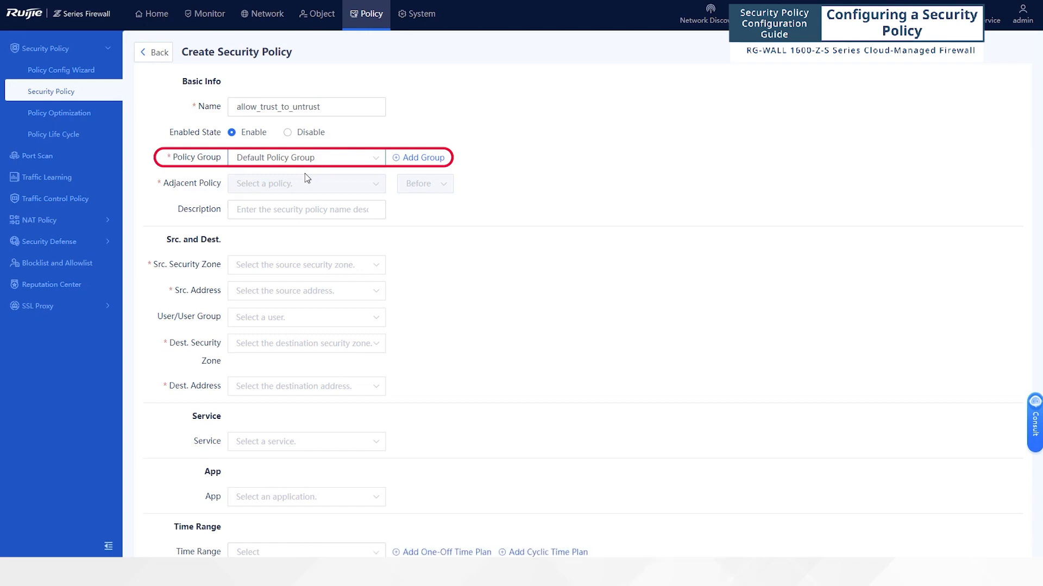
click(330, 186)
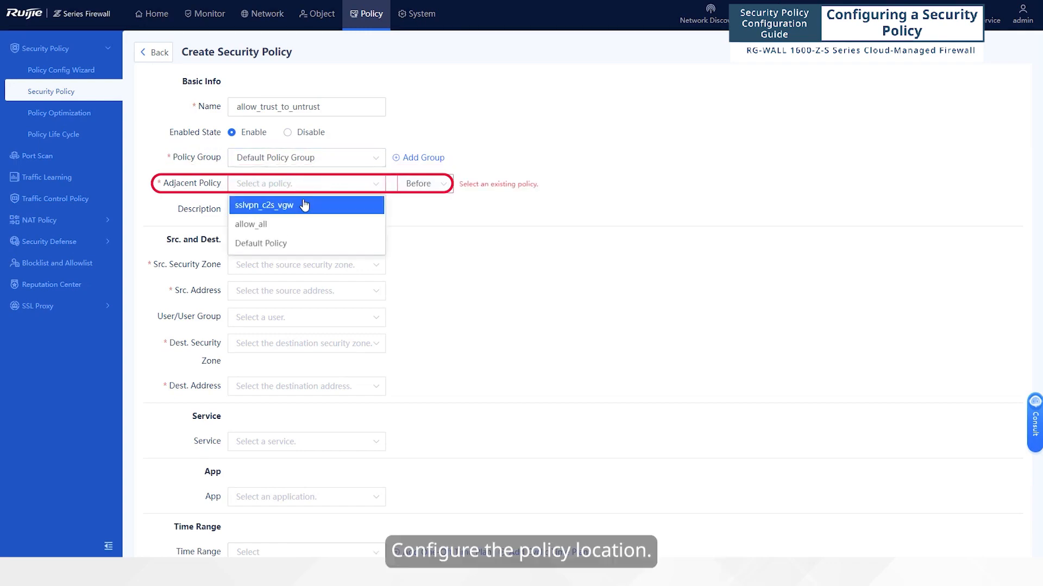
click(312, 224)
click(419, 186)
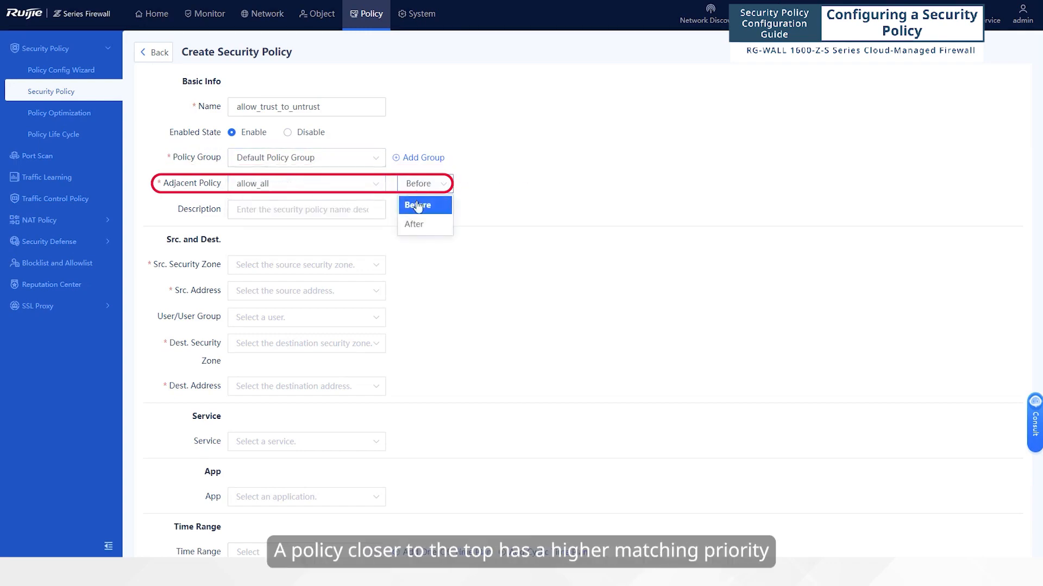
click(414, 204)
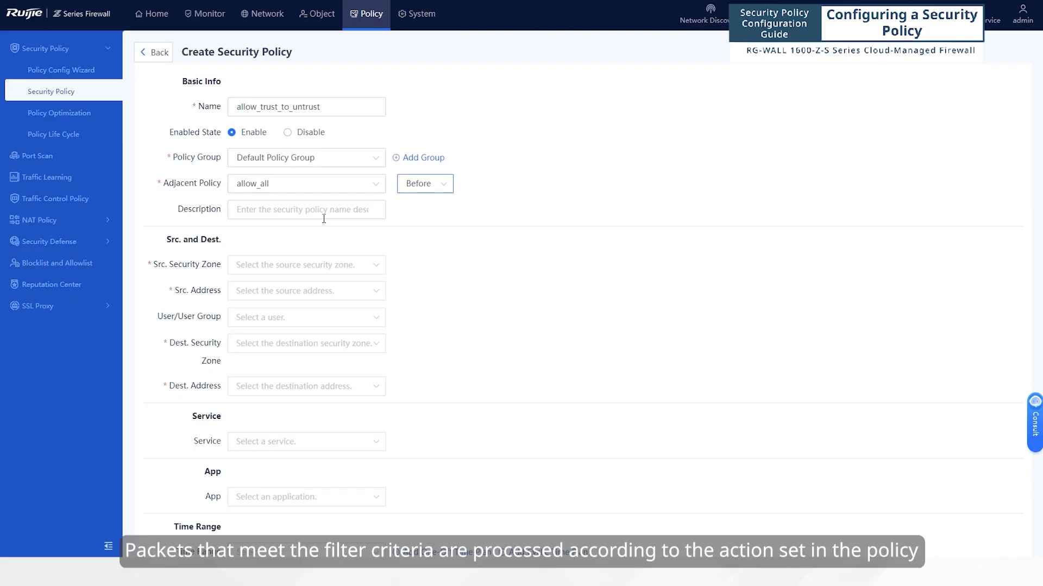
Set the policy's source security zone to trust.
click(273, 265)
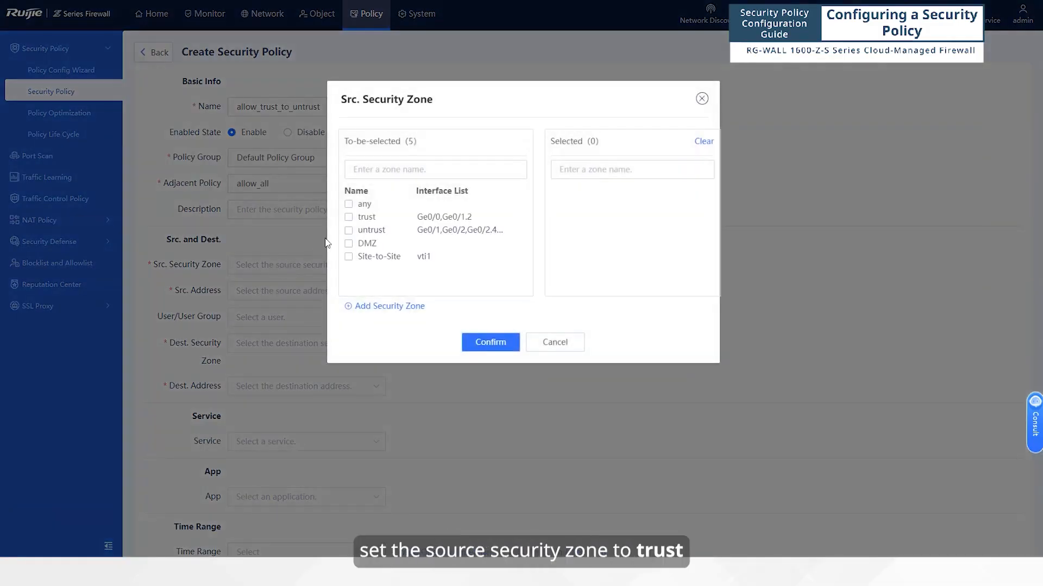
click(348, 217)
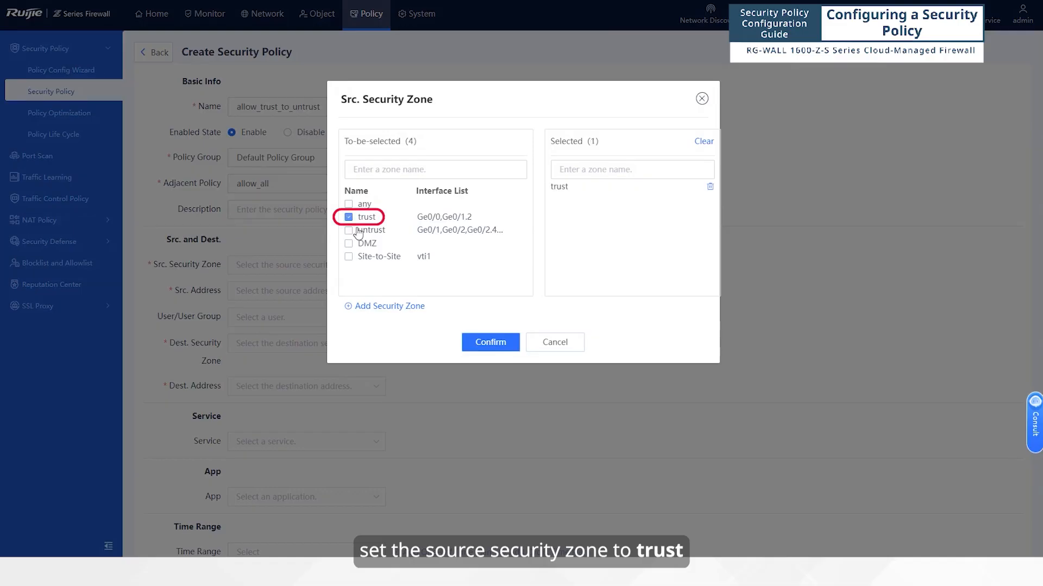
click(490, 342)
Add an IPv4 address object named Intranet_users with range 192.168.1.0/24 and select it as the policy's source address.
click(311, 291)
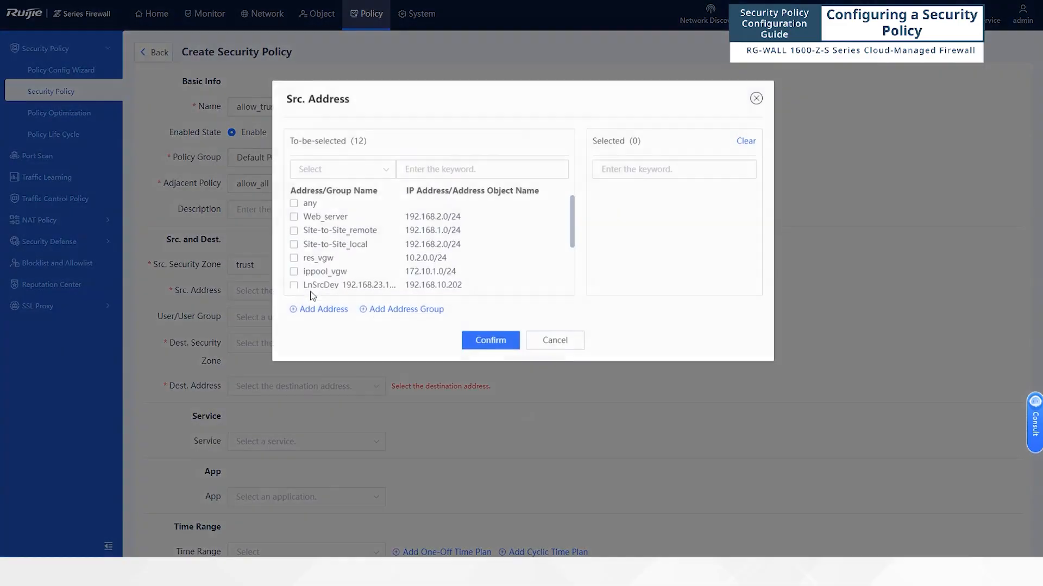
mouse_move(298, 314)
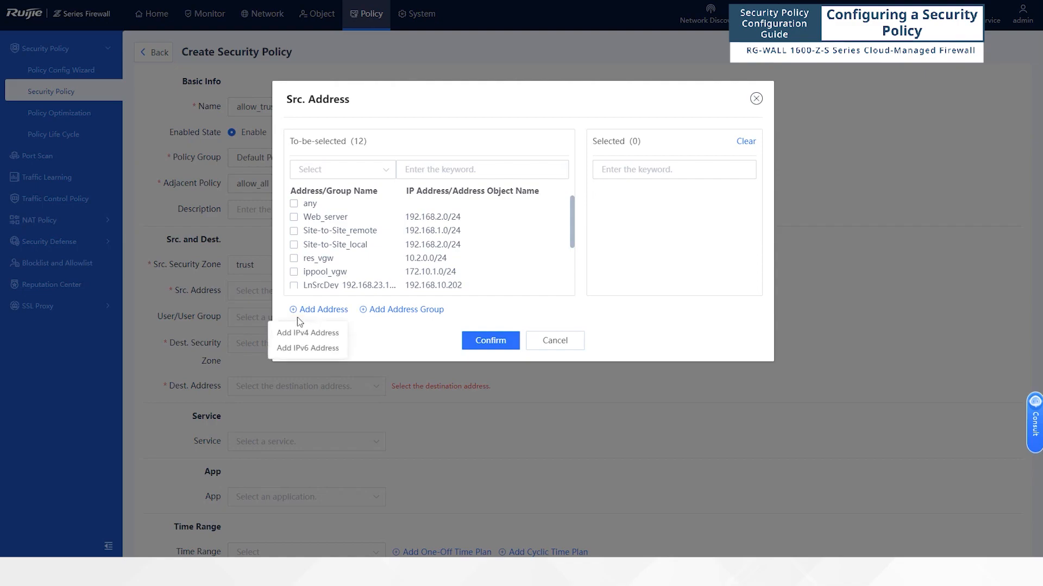
click(307, 332)
click(490, 179)
text(In)
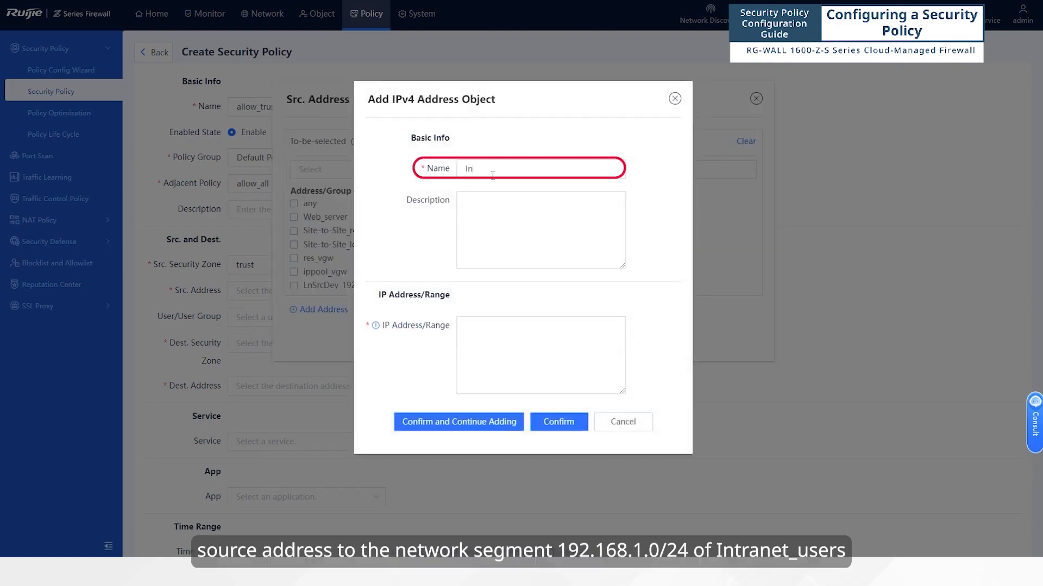
text(tranet_users)
click(493, 334)
text(192.168.1.)
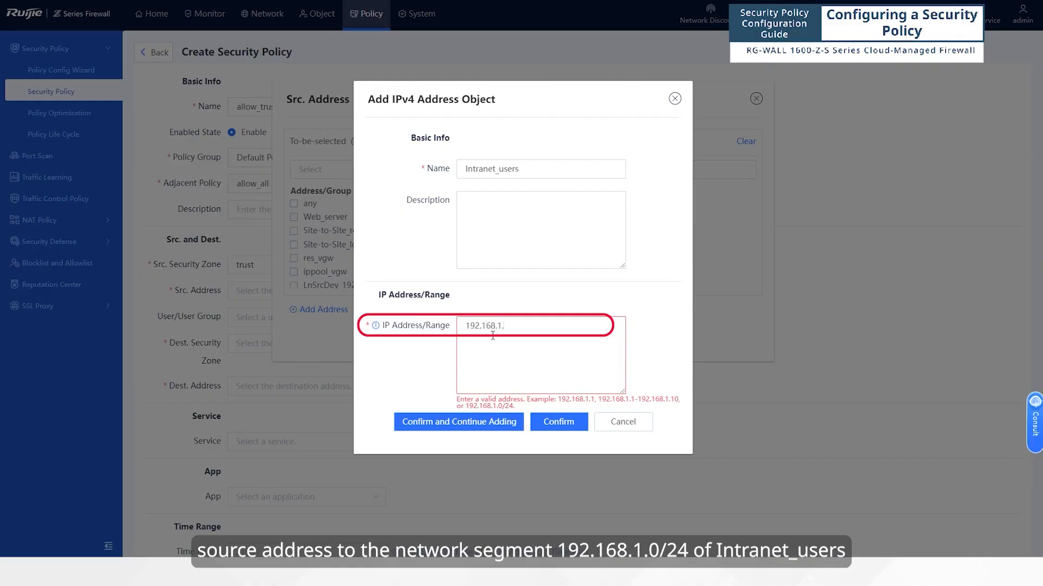
text(0/24)
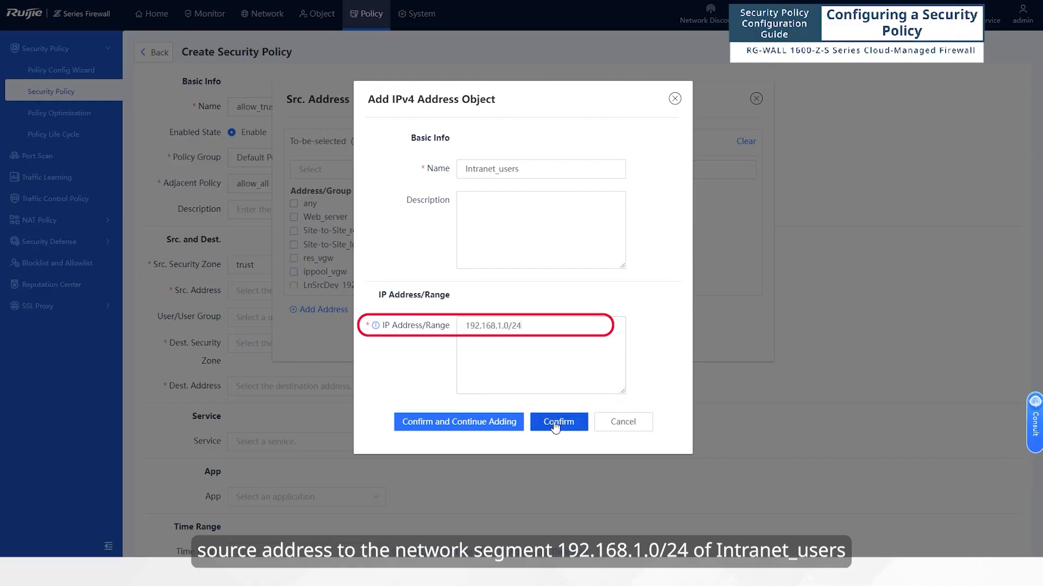
click(555, 424)
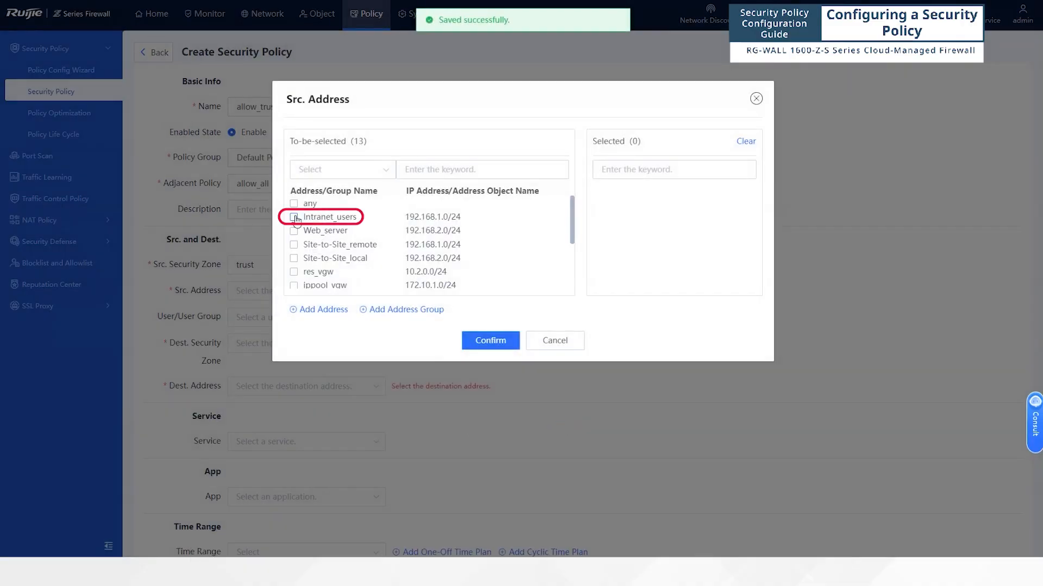
click(293, 217)
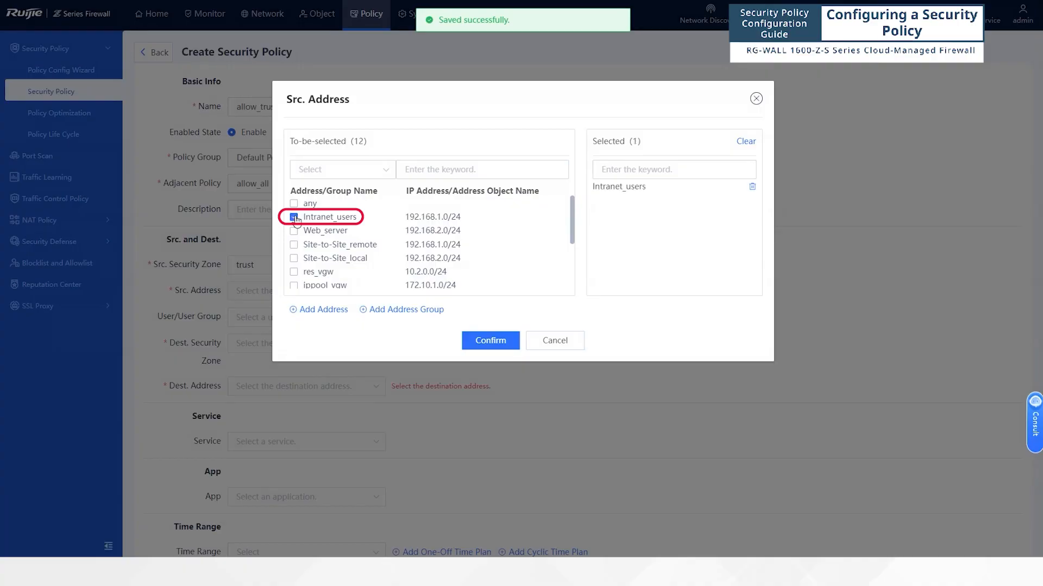
click(494, 340)
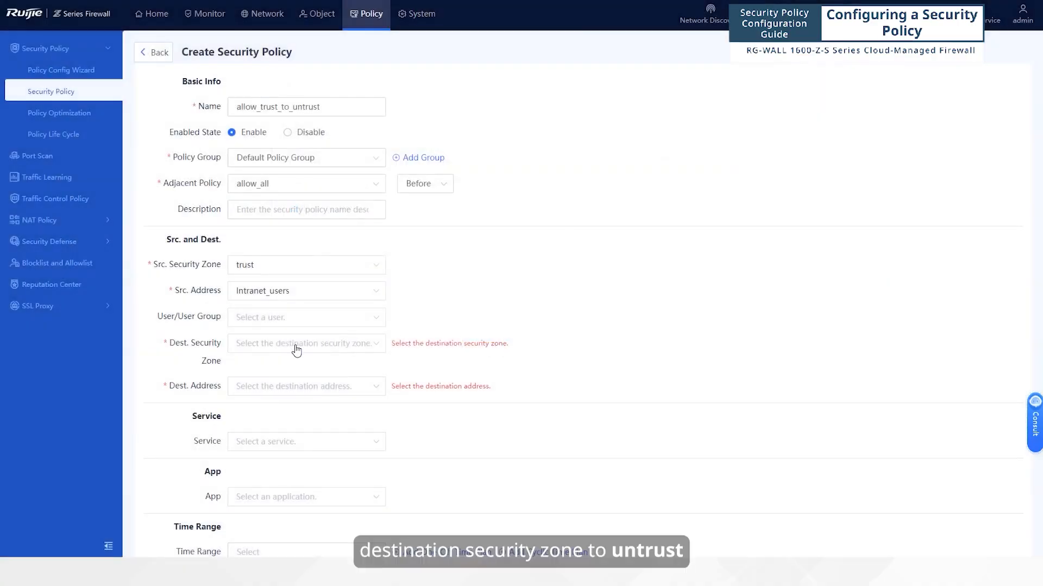
Set the destination security zone to untrust and the destination address to any.
click(303, 343)
click(348, 230)
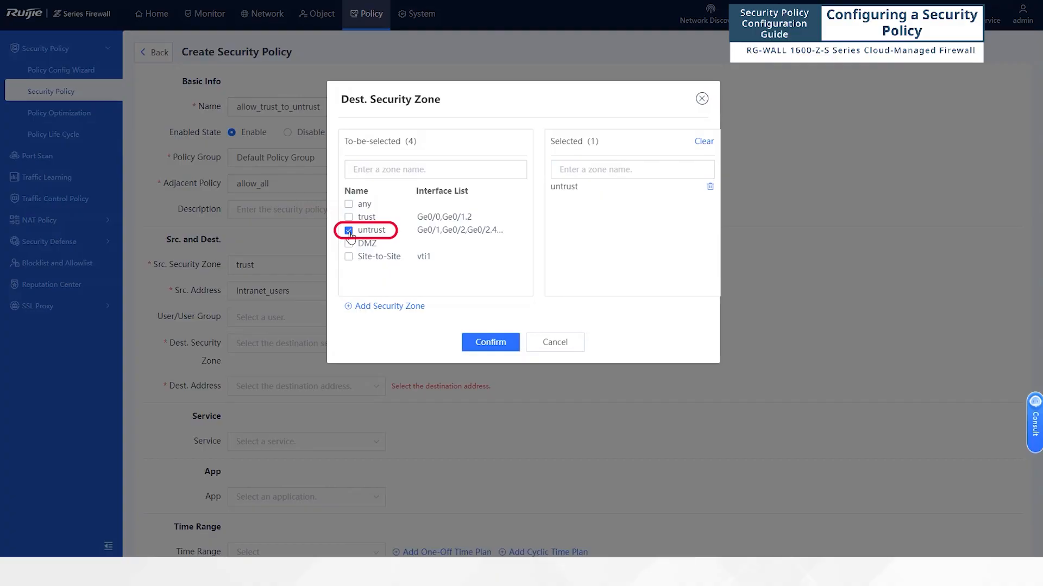
click(497, 342)
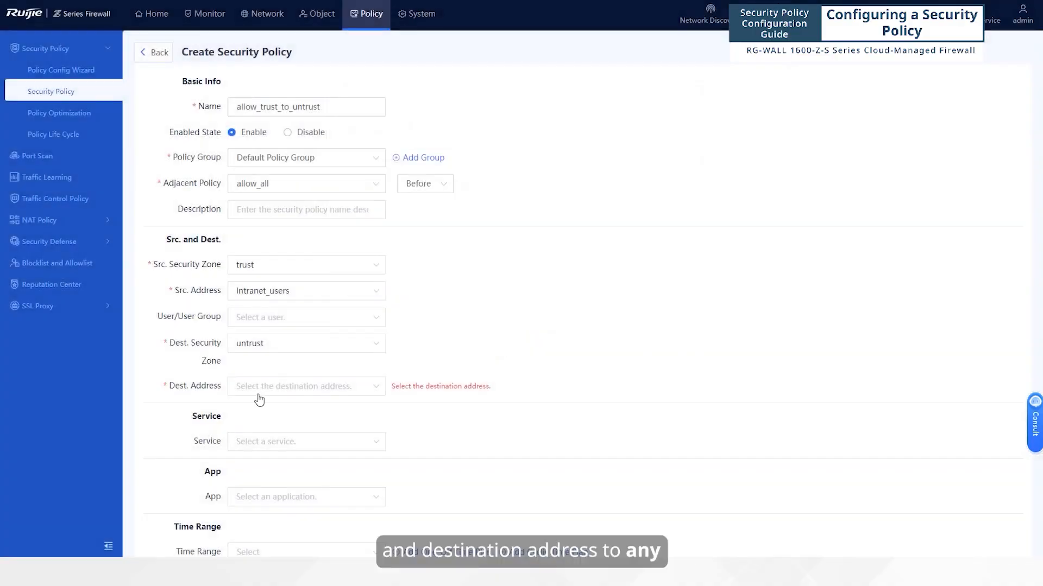
click(264, 388)
click(303, 206)
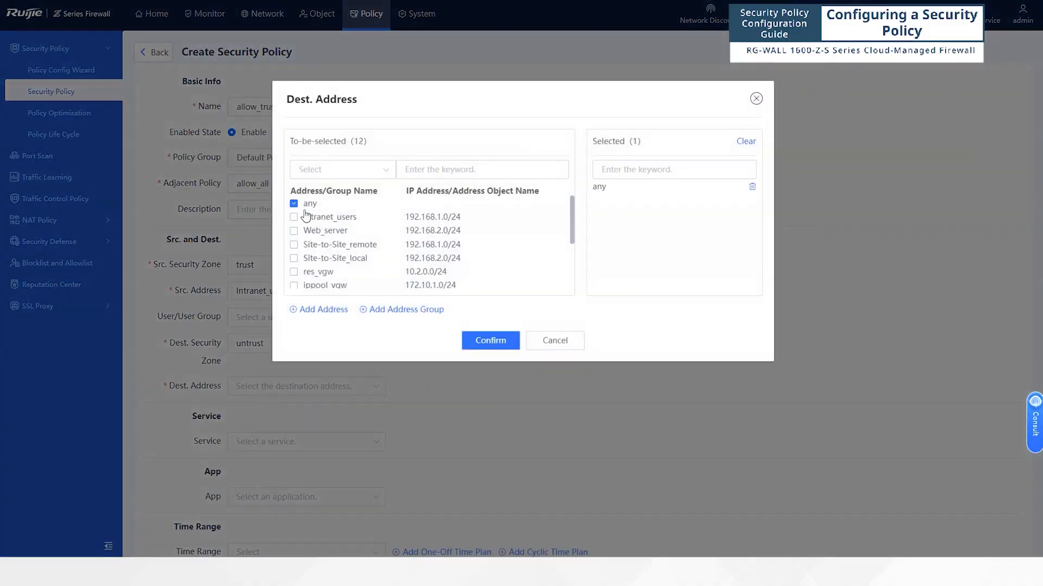
click(490, 340)
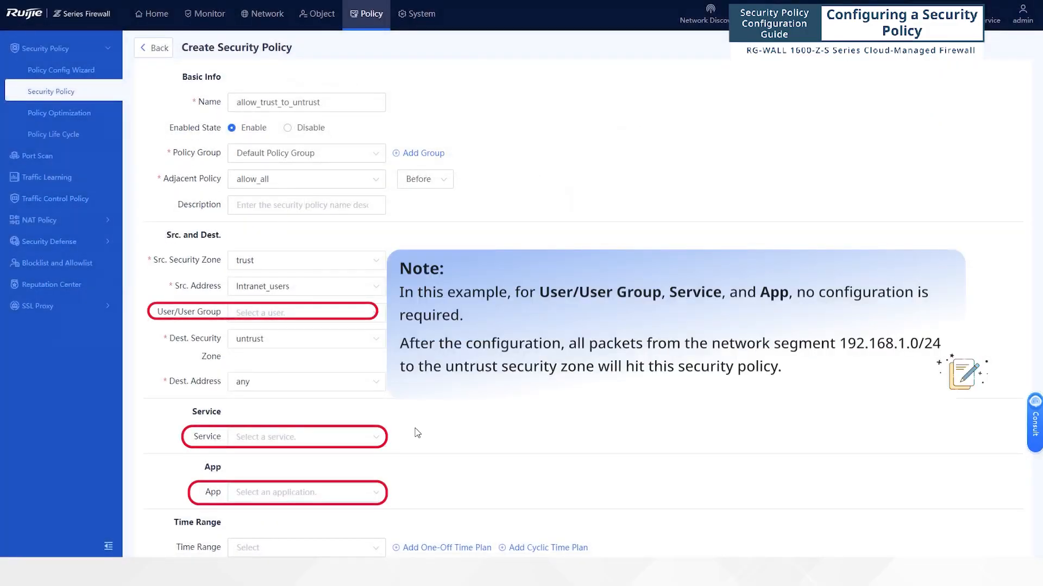
Set the policy's time range to any and its action option to Permit.
scroll(416, 433, down, 3)
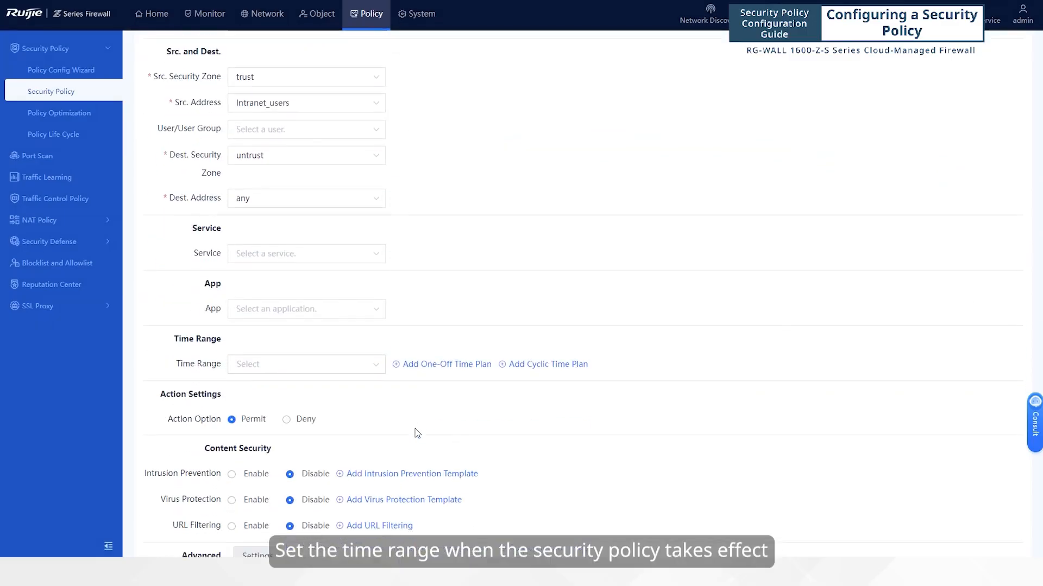
scroll(416, 432, down, 1)
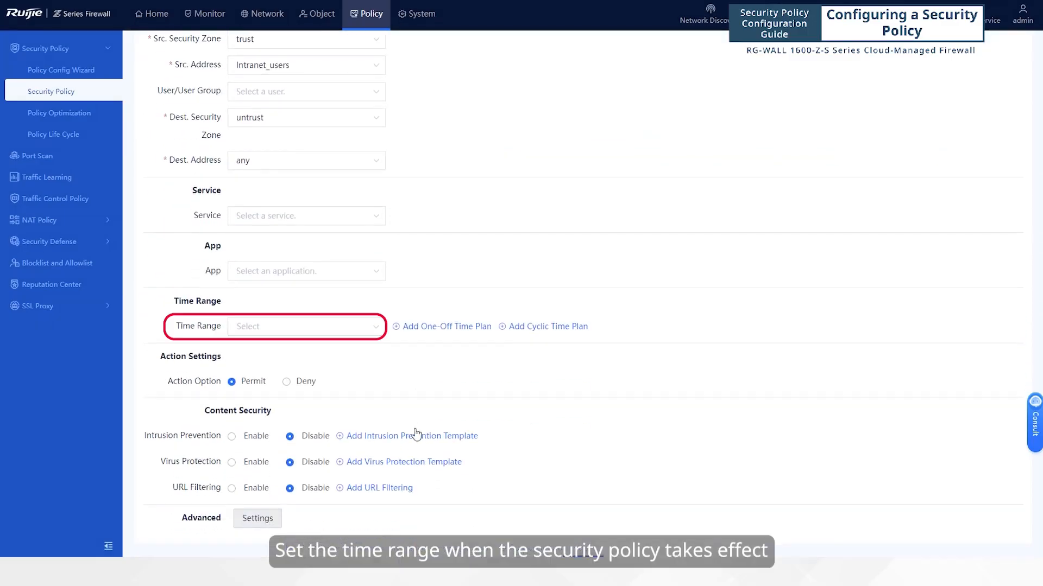
click(350, 338)
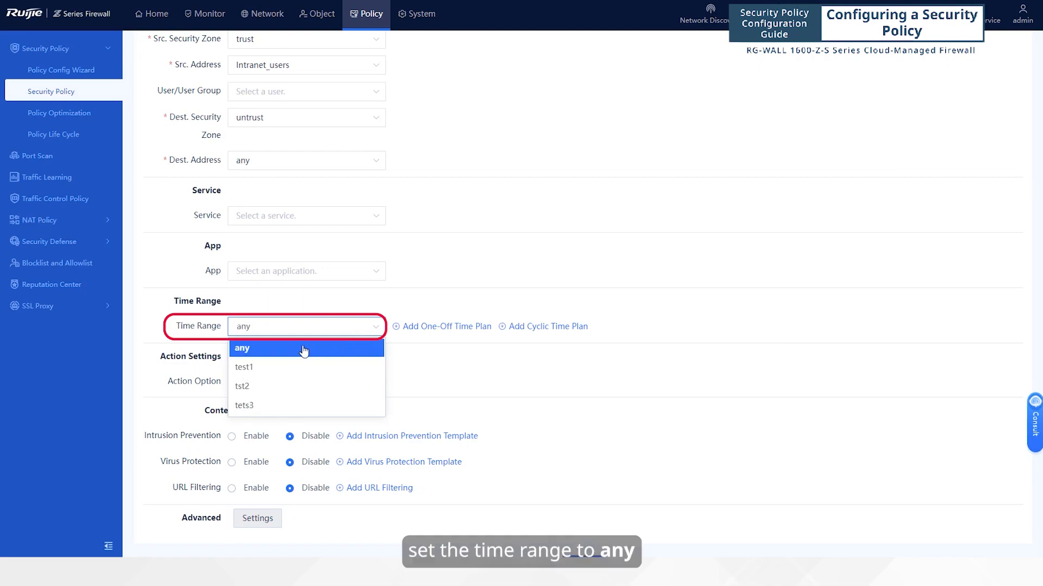
click(356, 349)
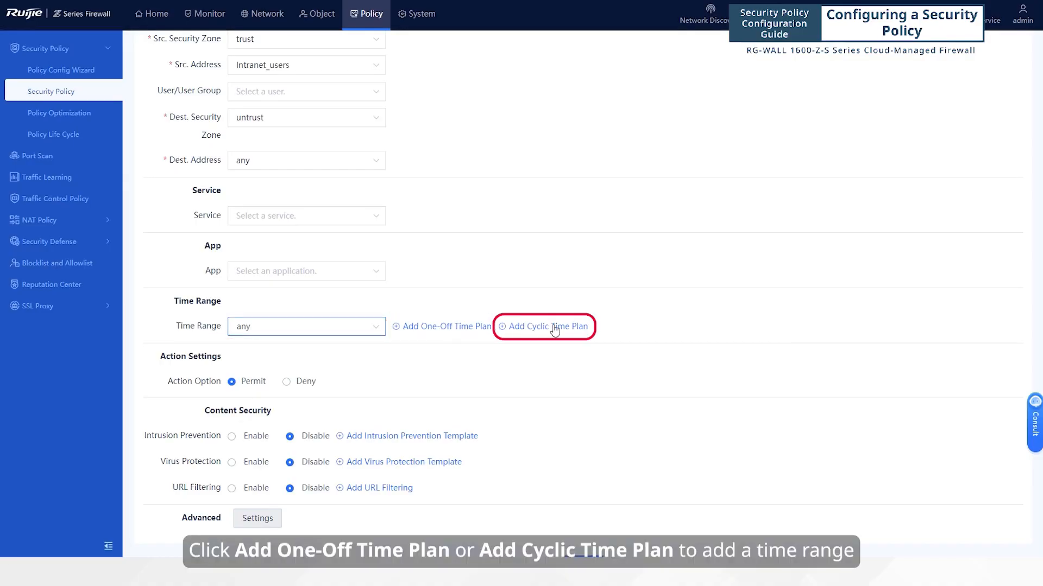
click(231, 384)
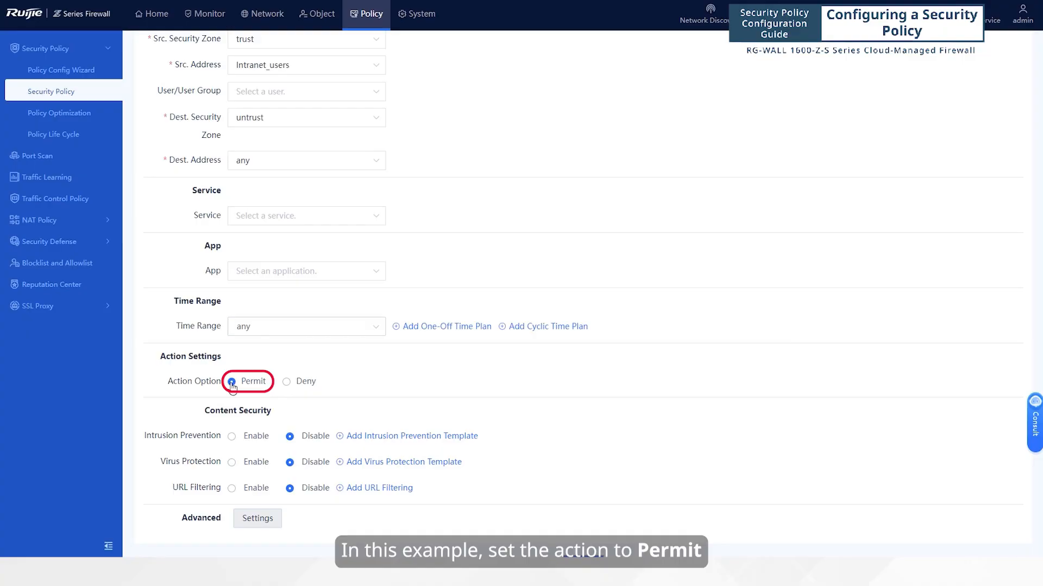
Enable intrusion prevention for the policy with the predefined client template.
click(232, 437)
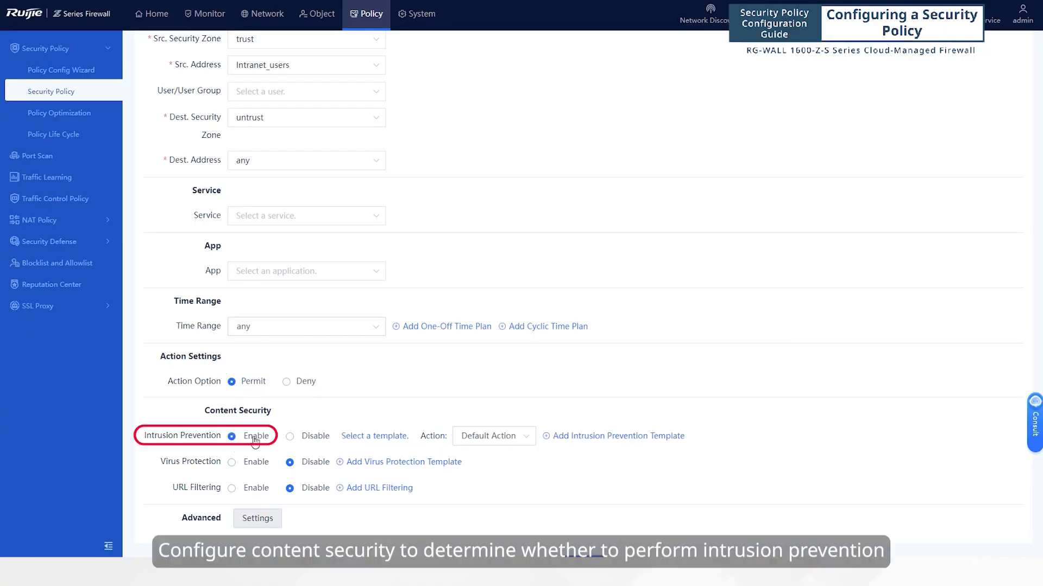
click(372, 438)
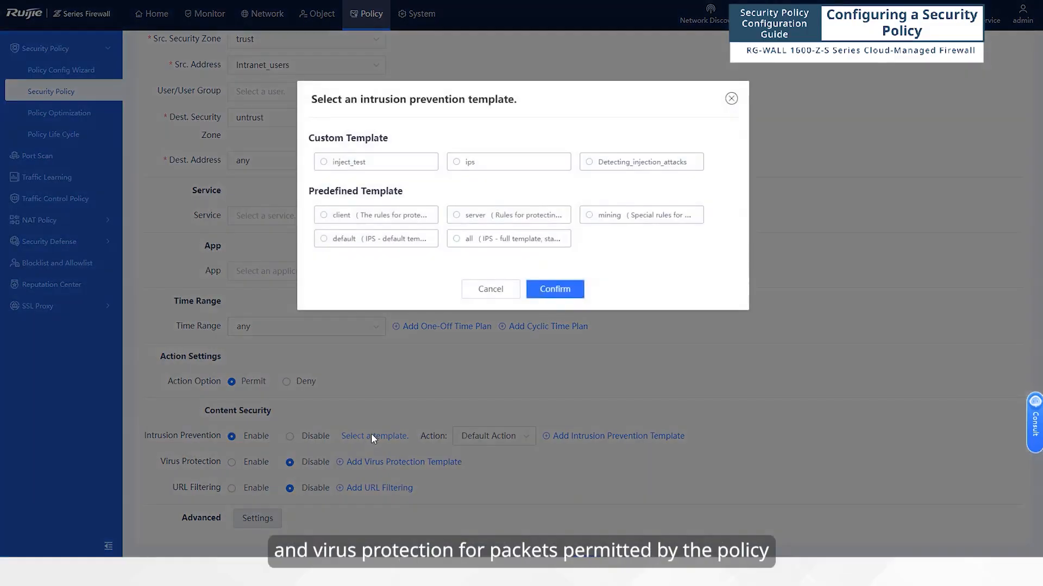
click(323, 215)
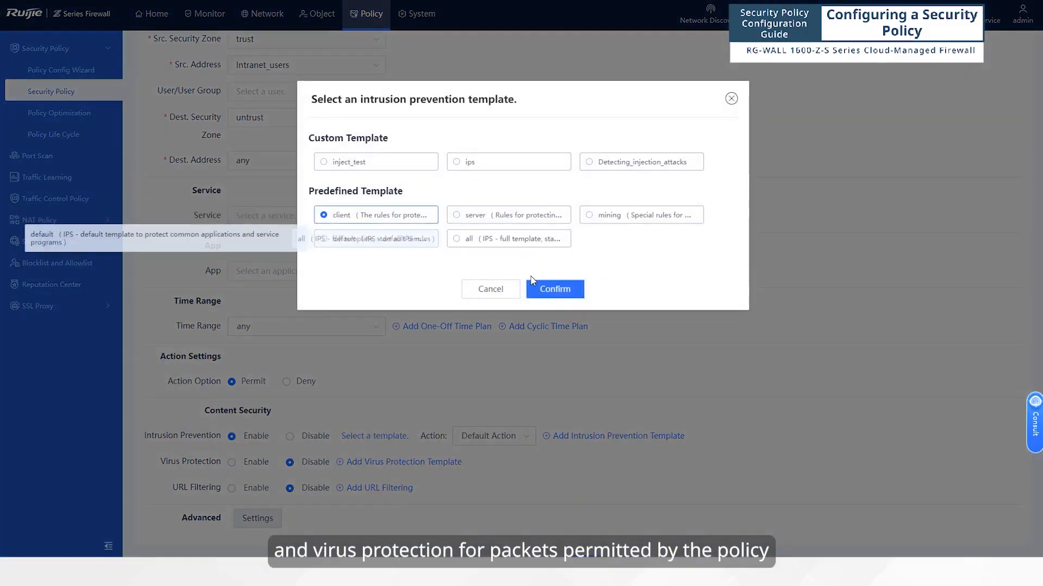
click(549, 288)
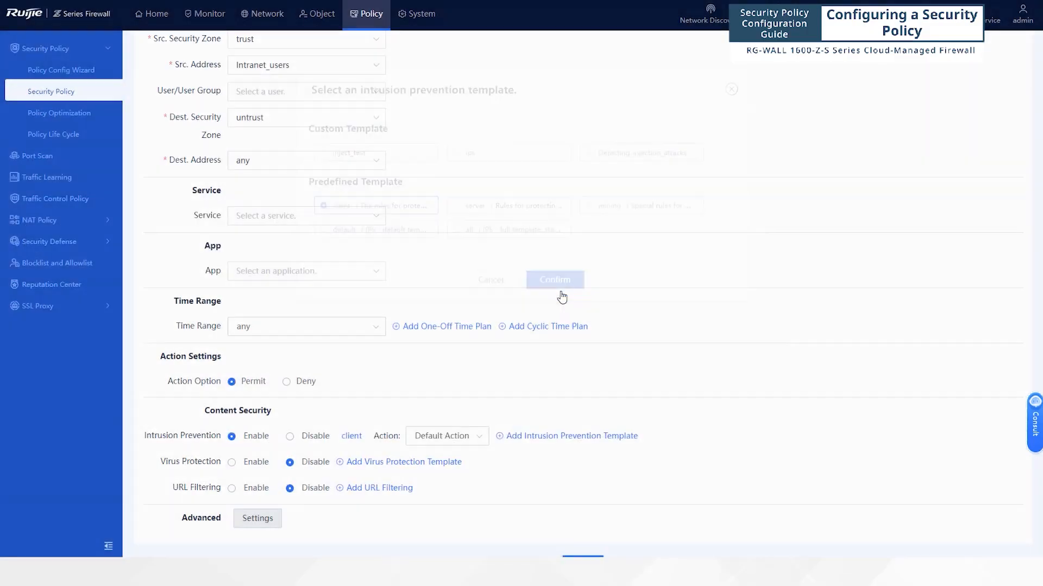
Enable virus protection for the policy with the predefined default template.
click(232, 462)
click(375, 464)
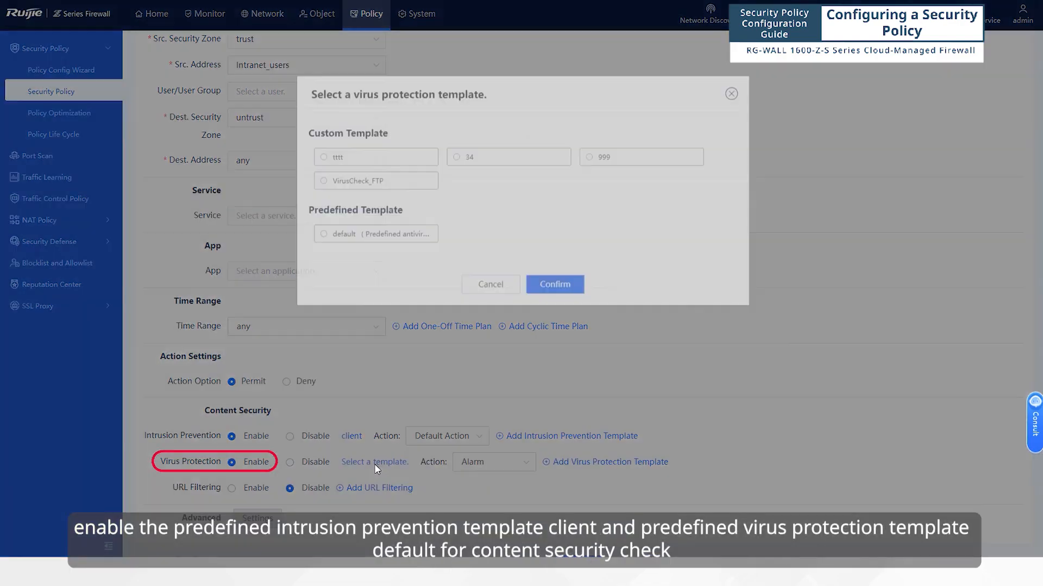
click(326, 242)
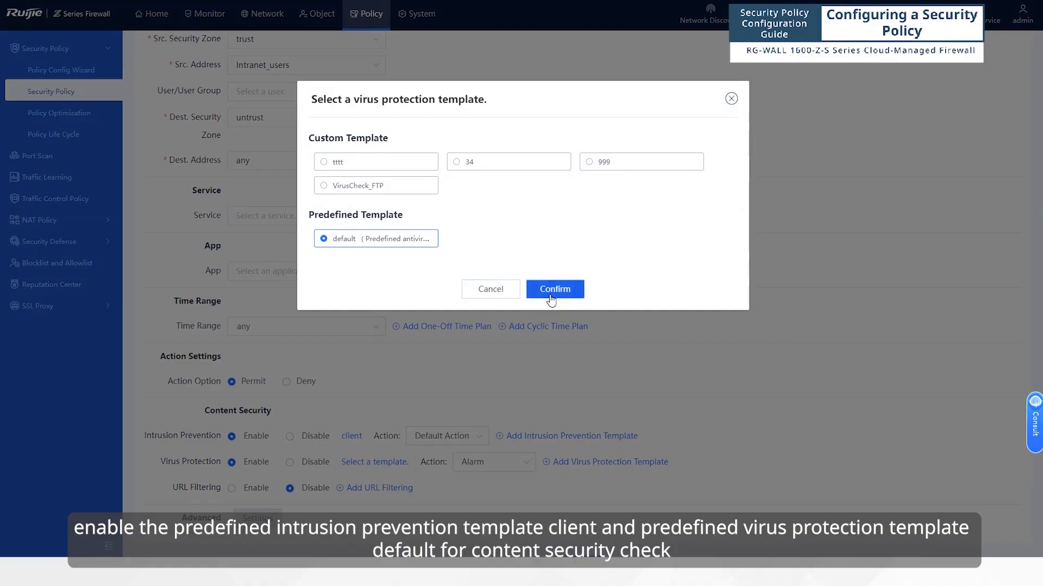
click(564, 289)
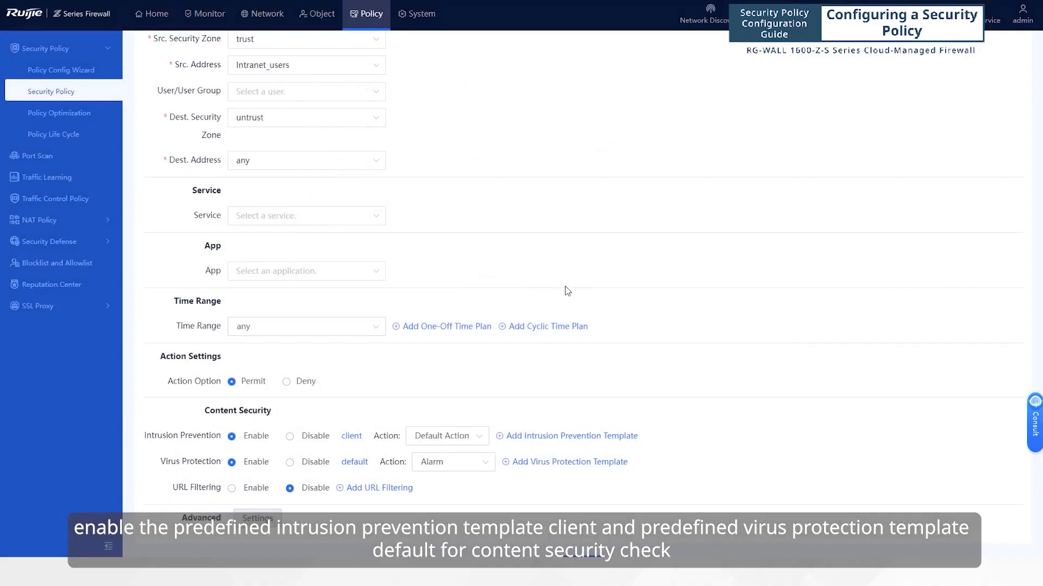
Set the virus protection action of the security policy to Block.
click(444, 462)
click(436, 503)
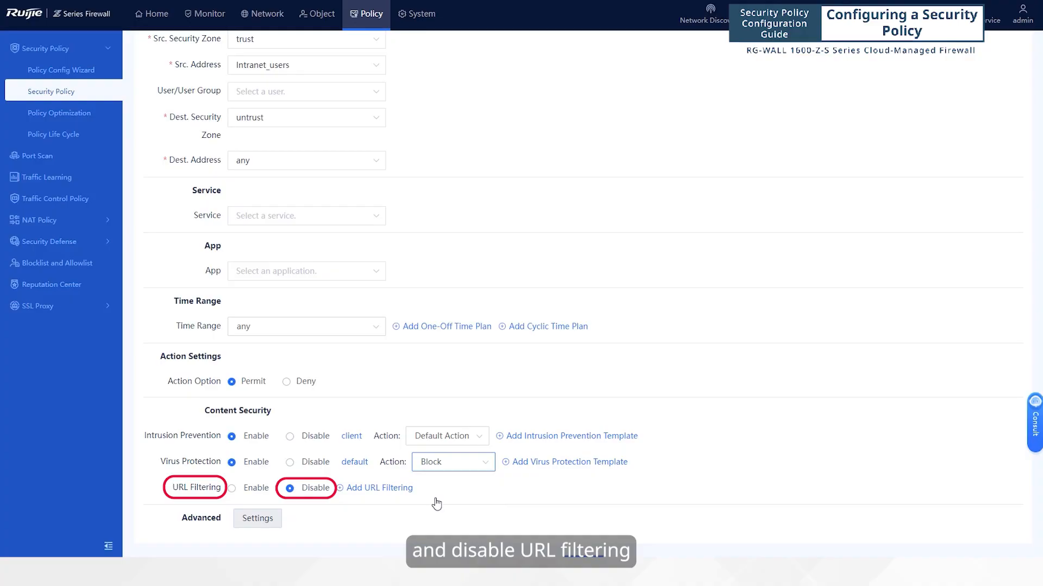
Check the policy's advanced long-lived connection option without changing it, and save the security policy.
click(250, 519)
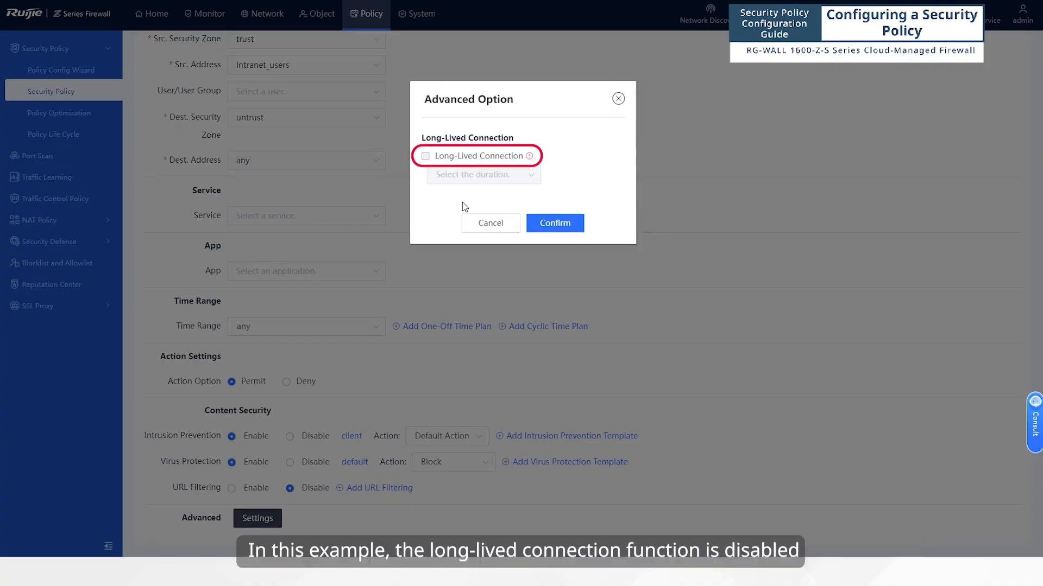
click(488, 225)
scroll(497, 418, down, 1)
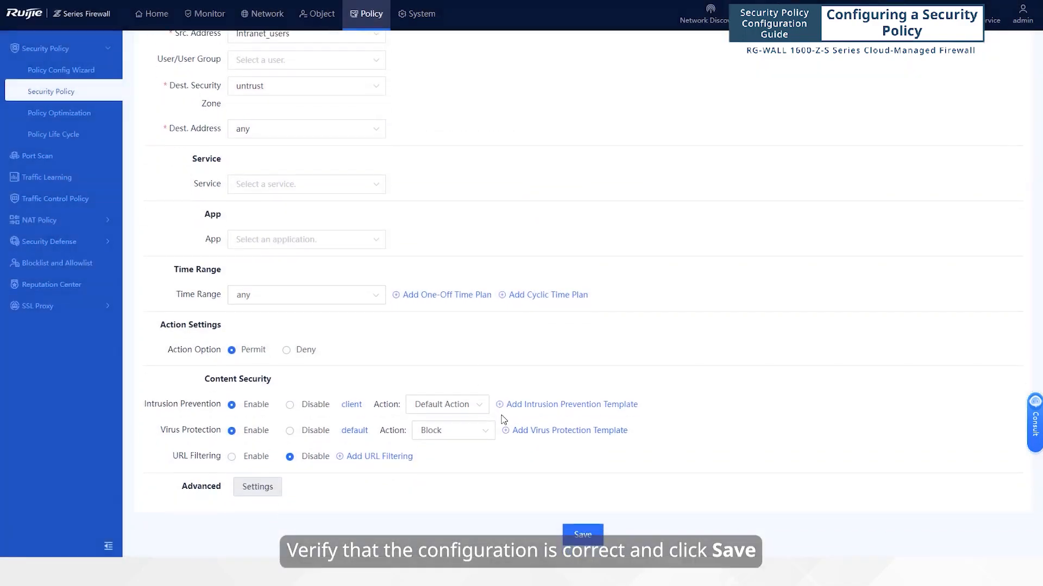
click(580, 535)
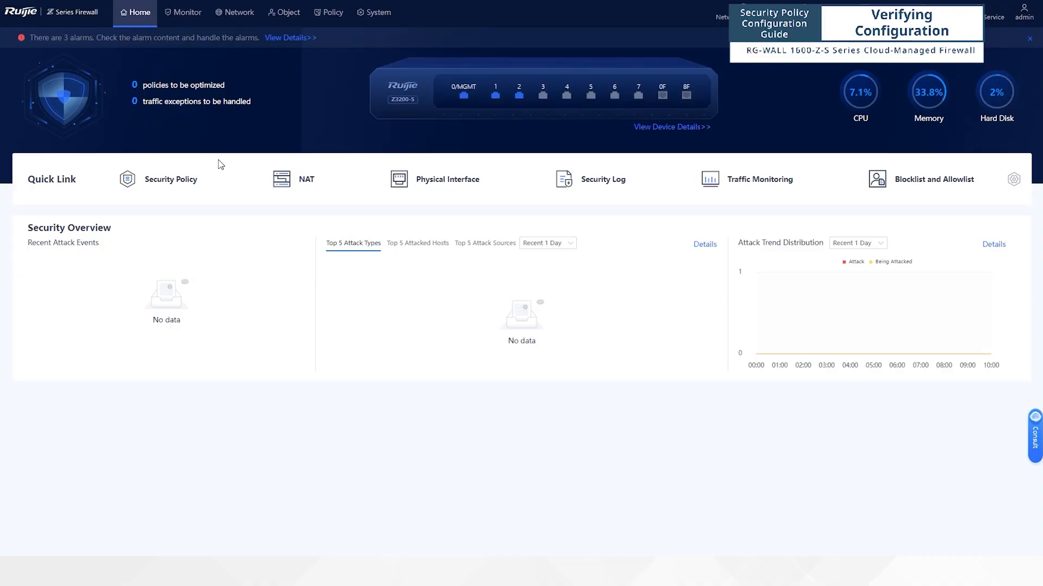
Open the security log in log monitoring and bring up its search criteria.
click(183, 12)
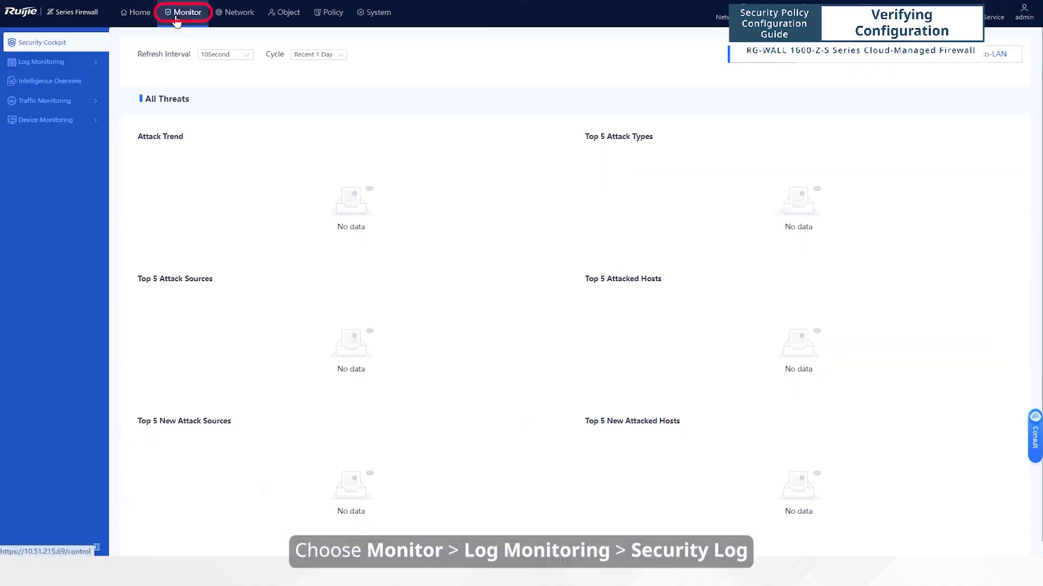
click(50, 62)
click(60, 110)
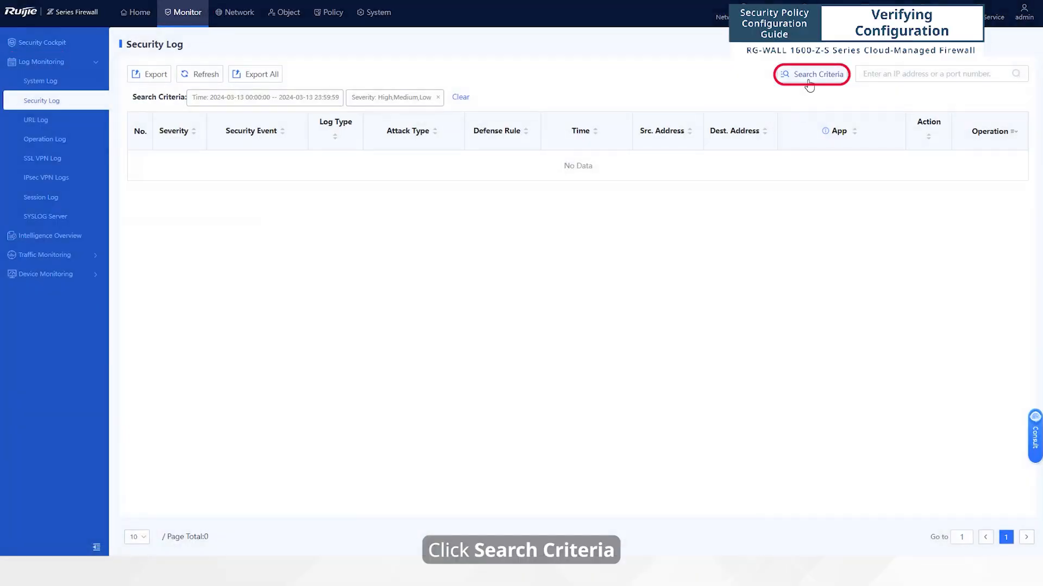
click(809, 80)
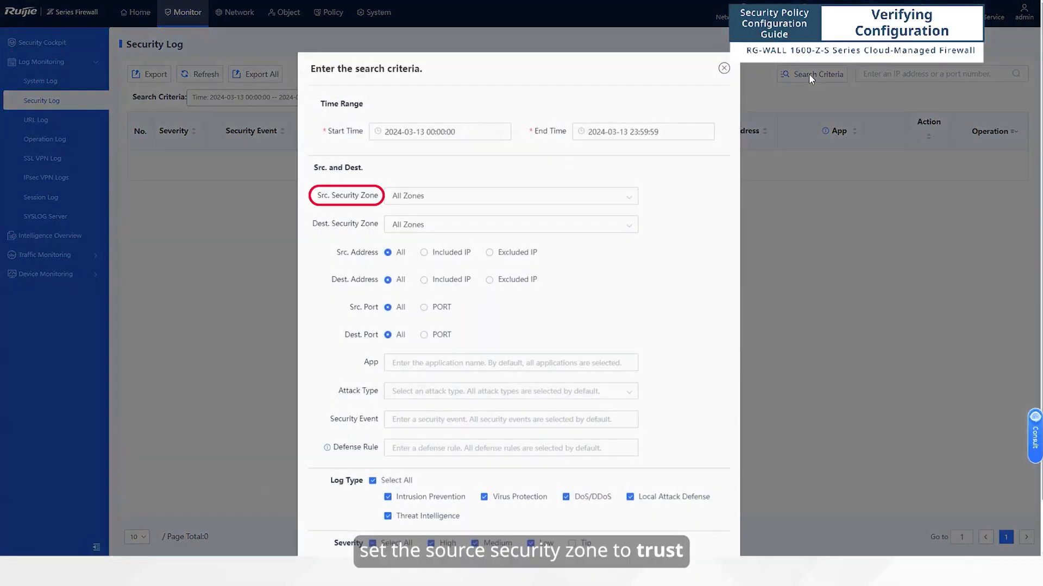
Set the log search's source security zone to trust and its destination security zone to untrust.
click(456, 203)
click(408, 233)
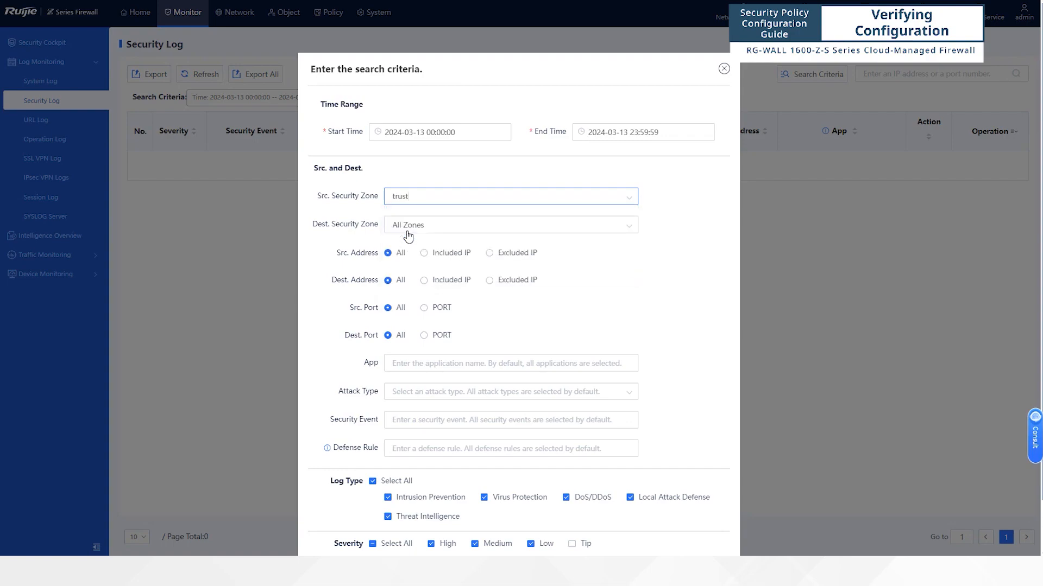
click(449, 226)
click(415, 278)
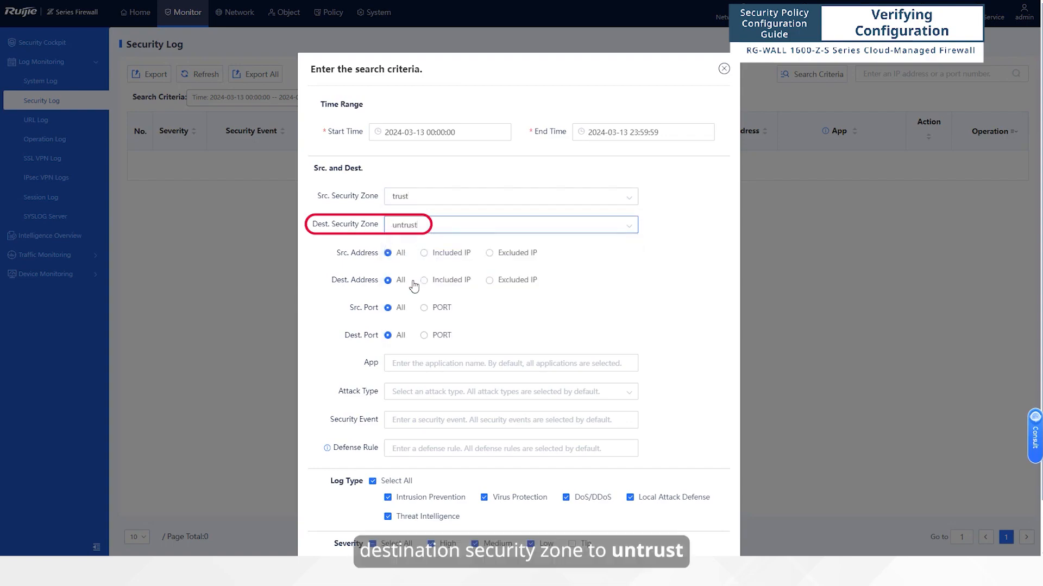
Restrict the log search to source addresses included in the range 192.168.1.0/24.
click(424, 253)
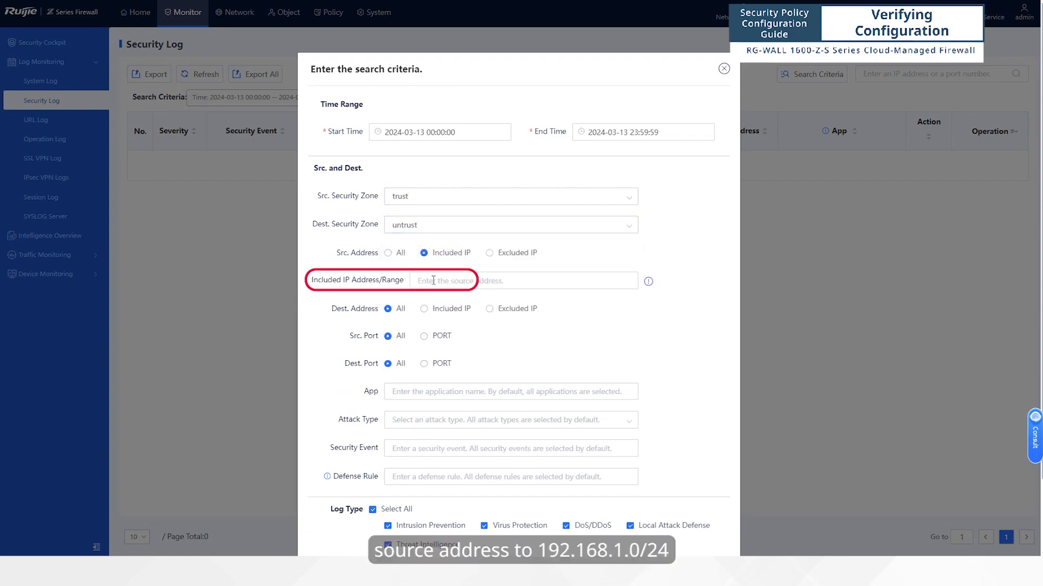
click(434, 280)
text(192.168.1.0/)
text(24)
Limit the log types to Intrusion Prevention and Virus Protection only, and run the security log search.
scroll(384, 439, down, 3)
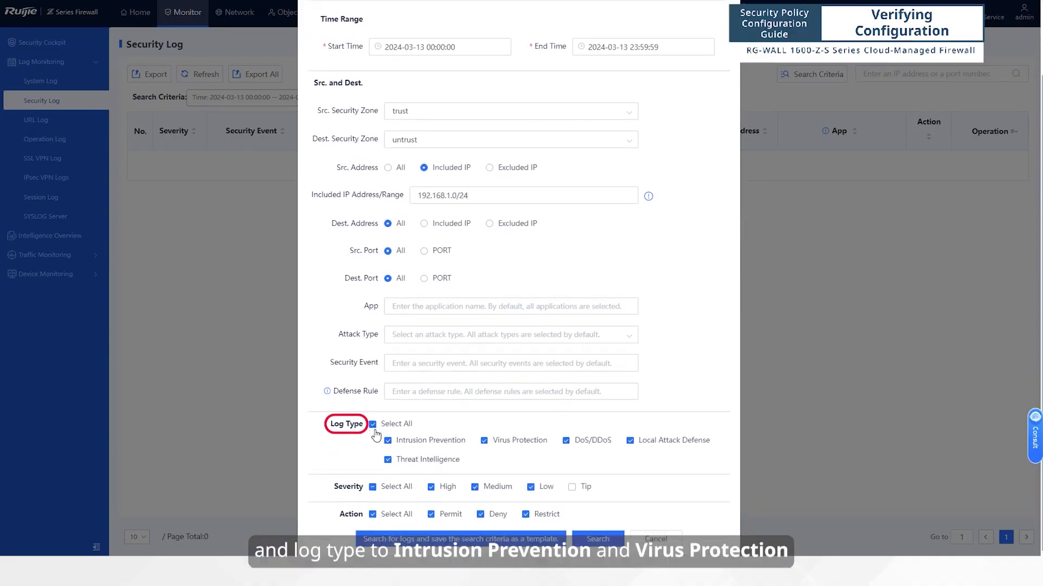
click(372, 424)
click(388, 441)
click(483, 443)
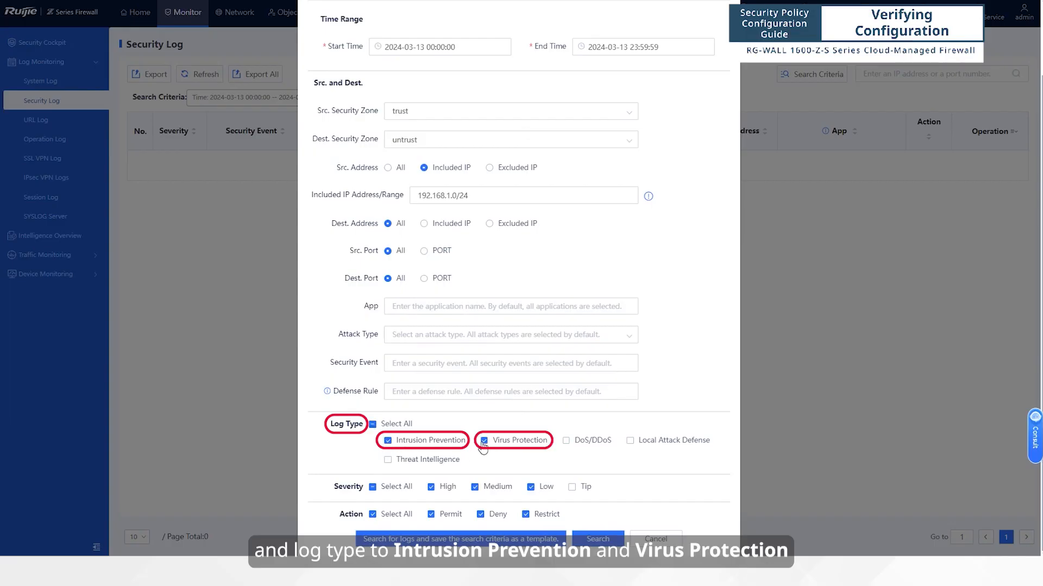
click(599, 522)
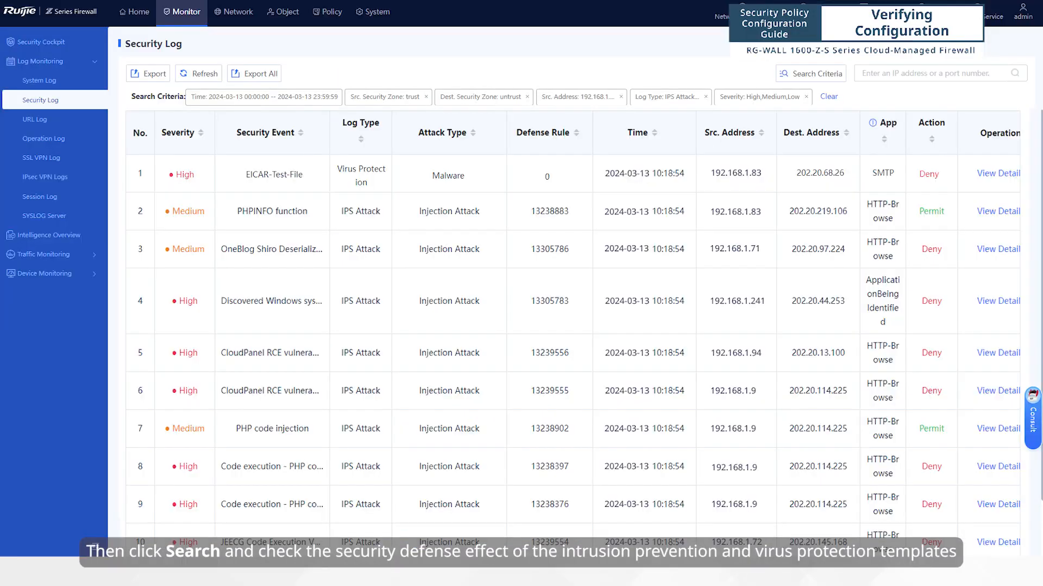